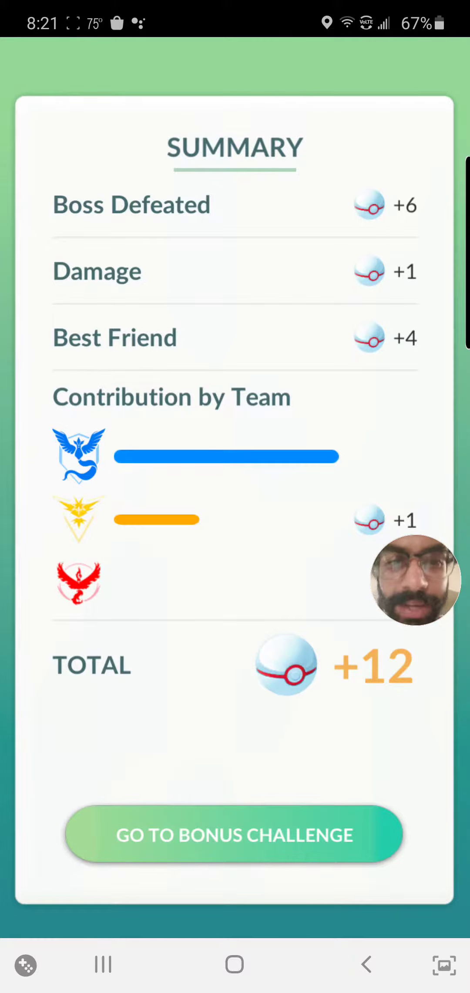
# Step: Dismiss the 12 Premier Ball raid reward summary to begin the Heatran encounter
pyautogui.click(235, 834)
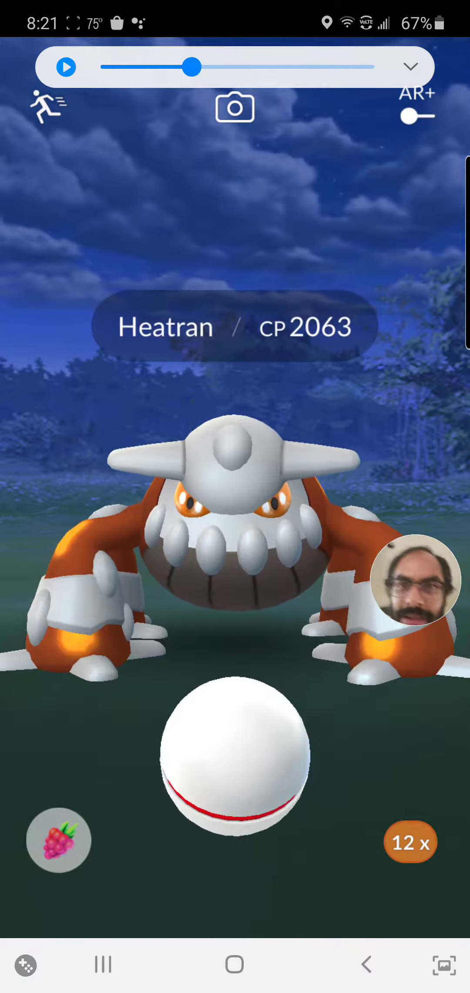
# Step: Feed Heatran a Golden Razz Berry and throw three curving Premier Balls at it
pyautogui.click(59, 842)
pyautogui.moveTo(116, 830); pyautogui.dragTo(388, 830)
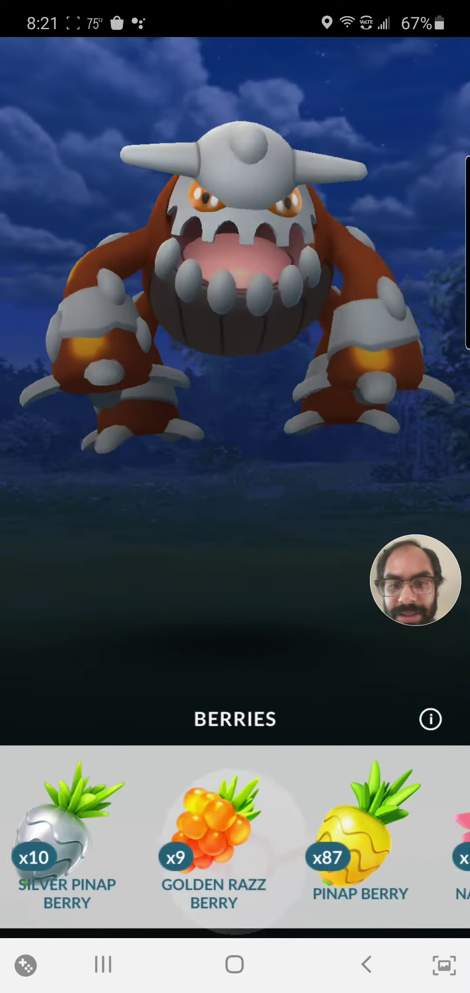
pyautogui.click(215, 830)
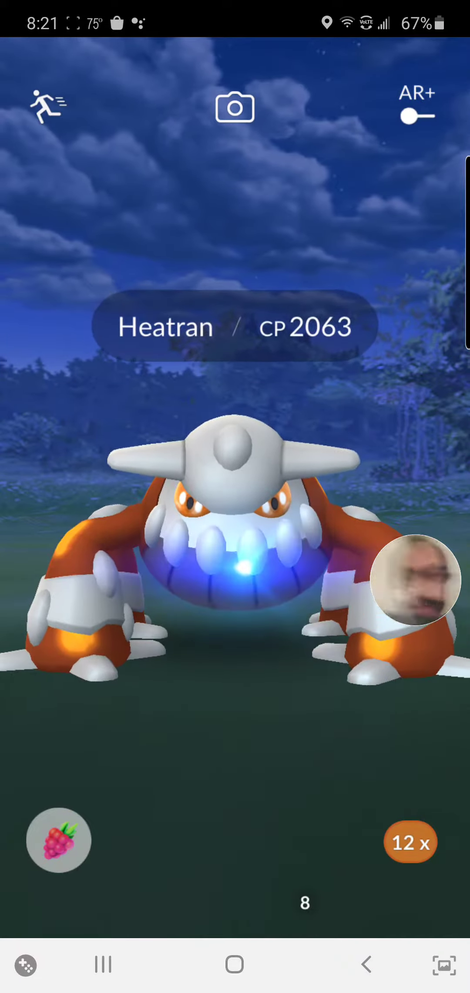
pyautogui.moveTo(235, 892); pyautogui.dragTo(236, 543)
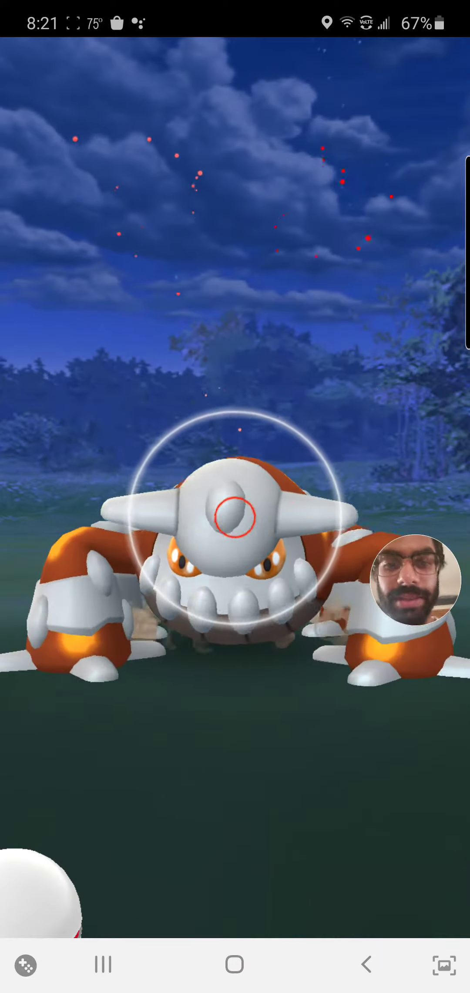
pyautogui.moveTo(40, 891); pyautogui.dragTo(372, 621)
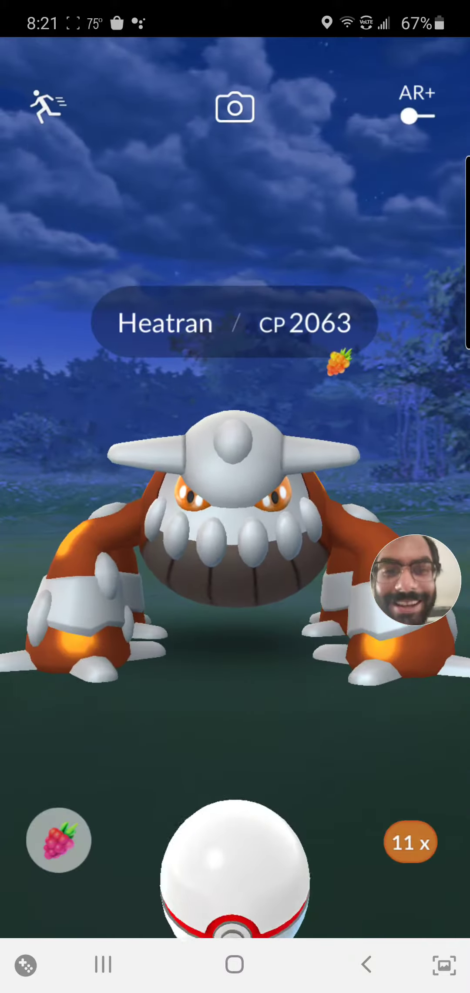
pyautogui.moveTo(235, 892)
pyautogui.mouseDown()
pyautogui.moveTo(372, 737)
pyautogui.moveTo(78, 387)
pyautogui.mouseUp()
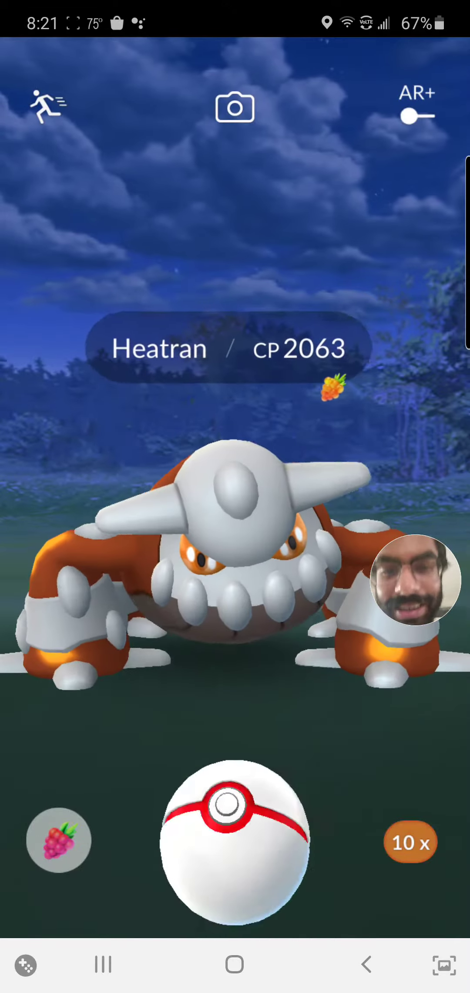
pyautogui.moveTo(235, 892)
pyautogui.mouseDown()
pyautogui.moveTo(380, 776)
pyautogui.moveTo(78, 427)
pyautogui.mouseUp()
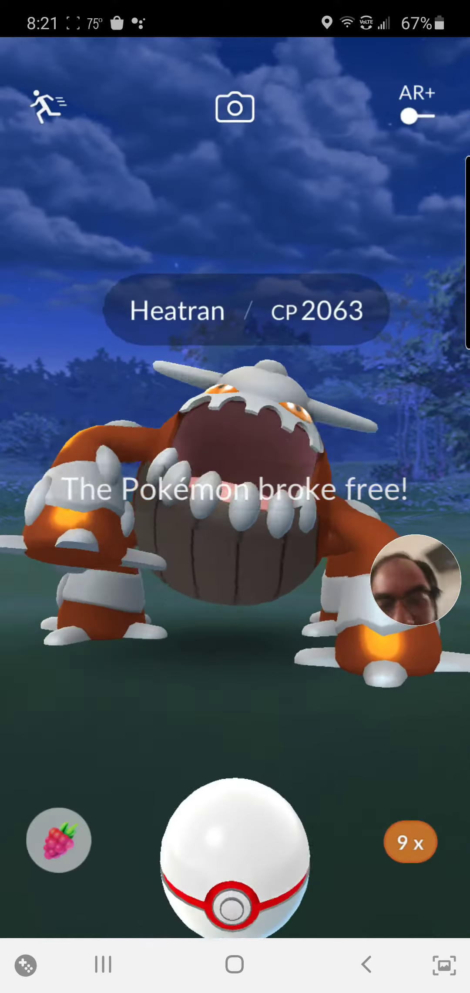
# Step: Feed Heatran a second Golden Razz Berry and throw a curveball Premier Ball
pyautogui.click(61, 839)
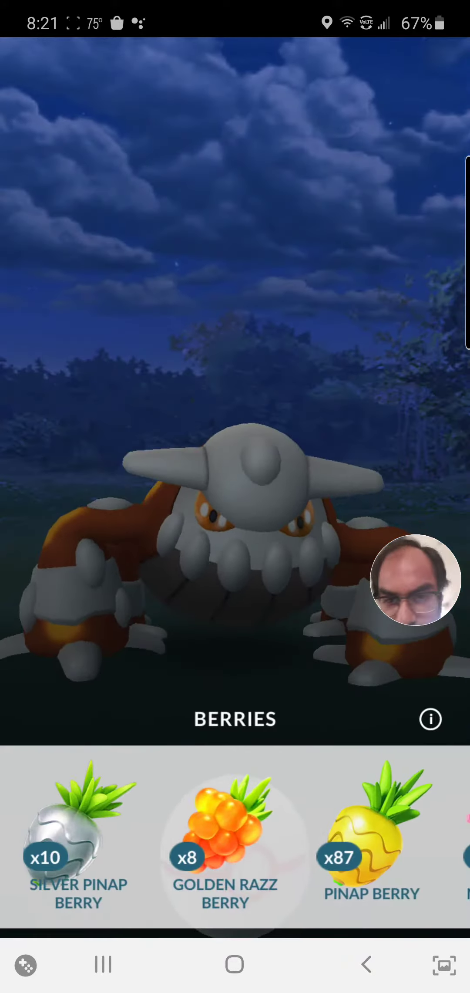
pyautogui.click(225, 857)
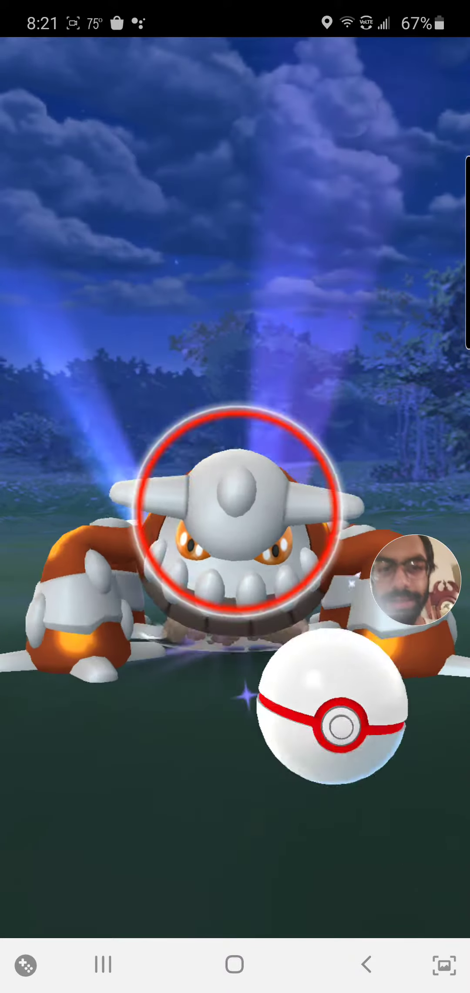
pyautogui.moveTo(235, 857)
pyautogui.mouseDown()
pyautogui.moveTo(210, 807)
pyautogui.moveTo(349, 675)
pyautogui.moveTo(156, 311)
pyautogui.mouseUp()
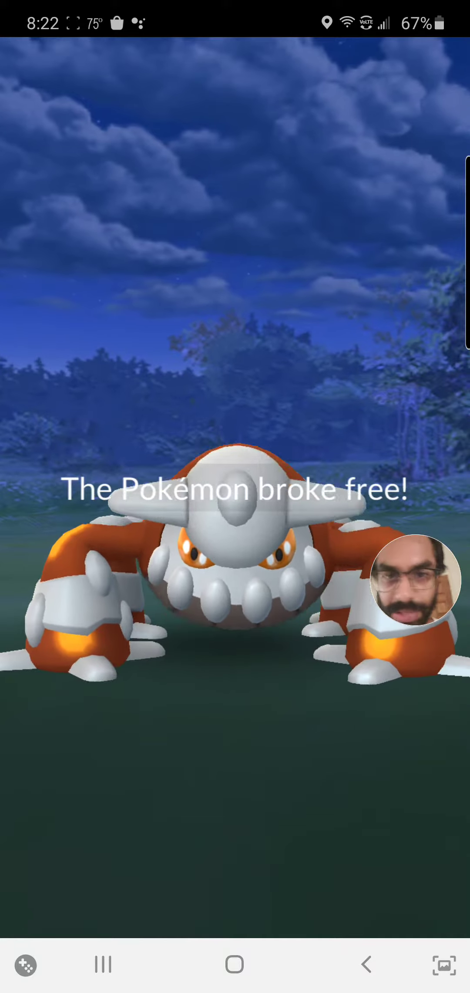
# Step: Feed Heatran a Golden Razz Berry and throw three Premier Balls, including curveballs
pyautogui.click(60, 842)
pyautogui.click(224, 869)
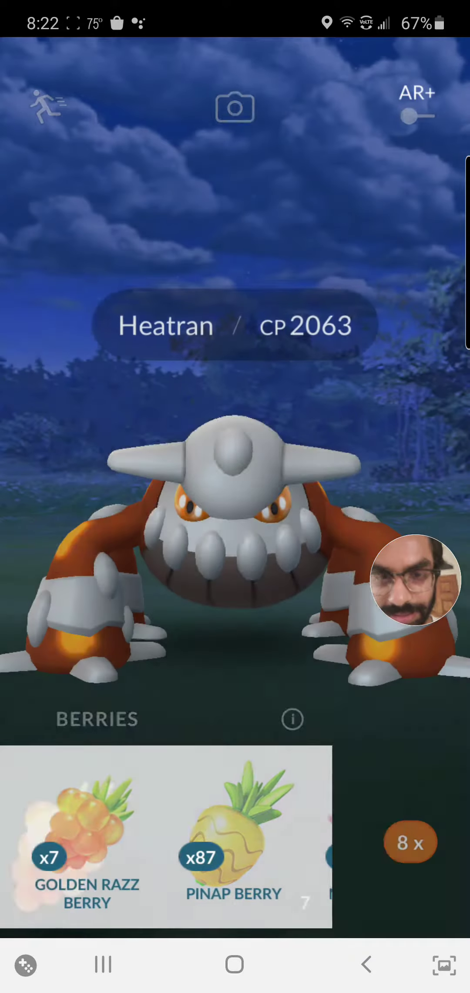
pyautogui.moveTo(235, 853); pyautogui.dragTo(310, 620)
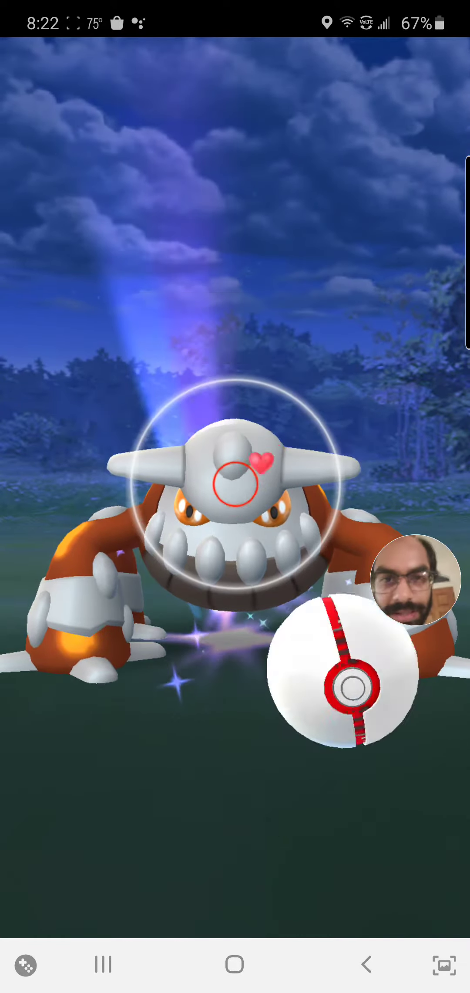
pyautogui.moveTo(234, 861); pyautogui.dragTo(194, 543)
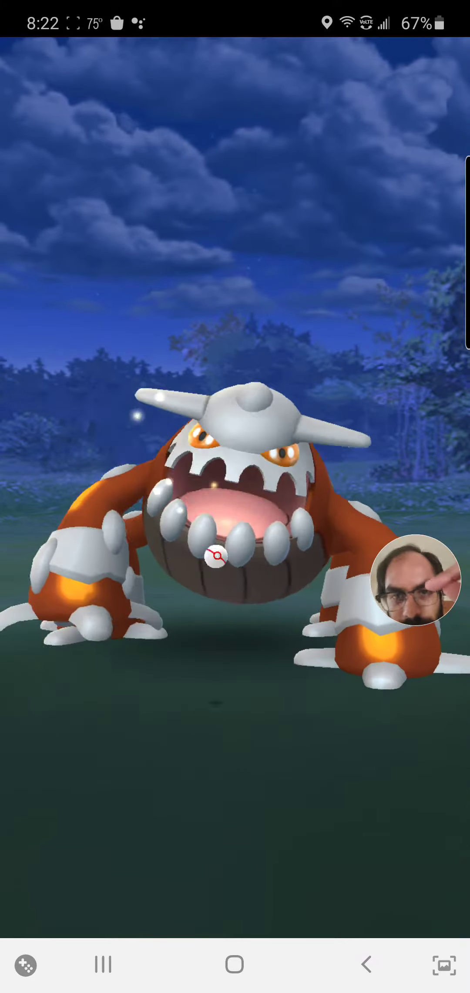
pyautogui.moveTo(235, 861); pyautogui.dragTo(235, 582)
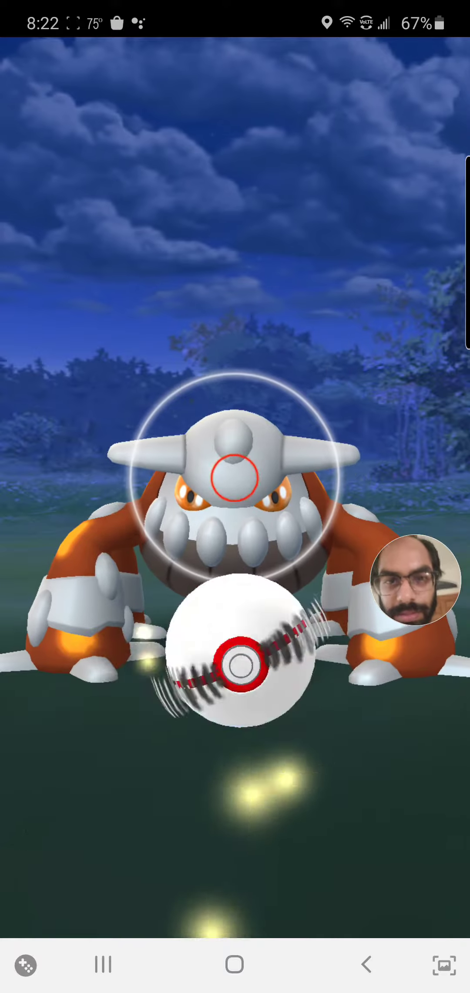
pyautogui.moveTo(235, 860); pyautogui.dragTo(93, 249)
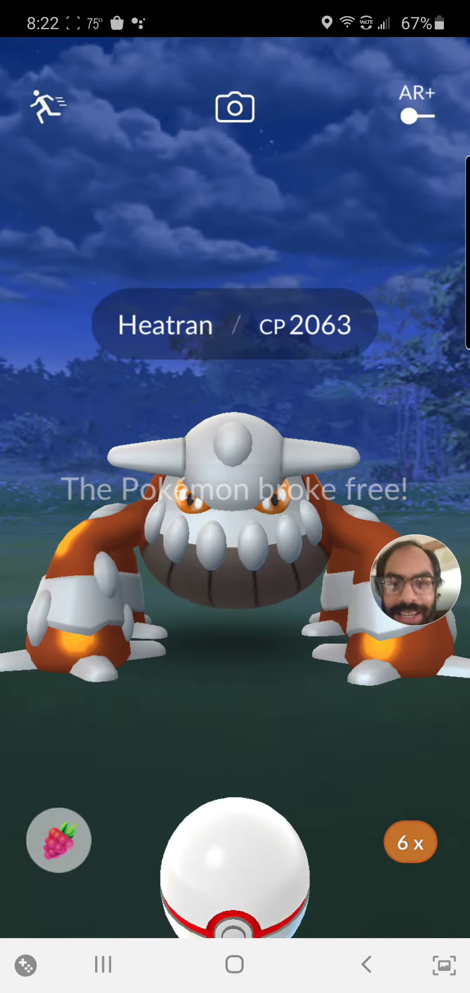
# Step: Feed Heatran another Golden Razz Berry and spin a Premier Ball for a throw
pyautogui.click(59, 842)
pyautogui.click(225, 838)
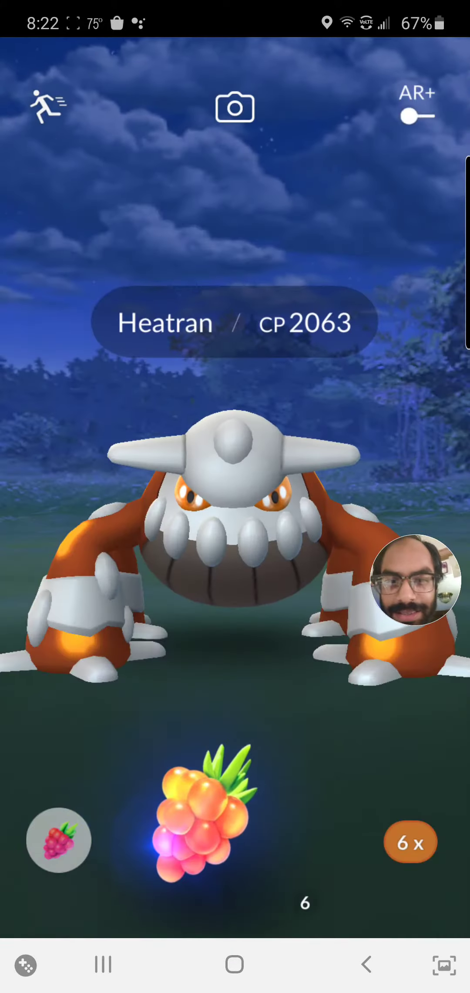
pyautogui.moveTo(235, 838); pyautogui.dragTo(235, 543)
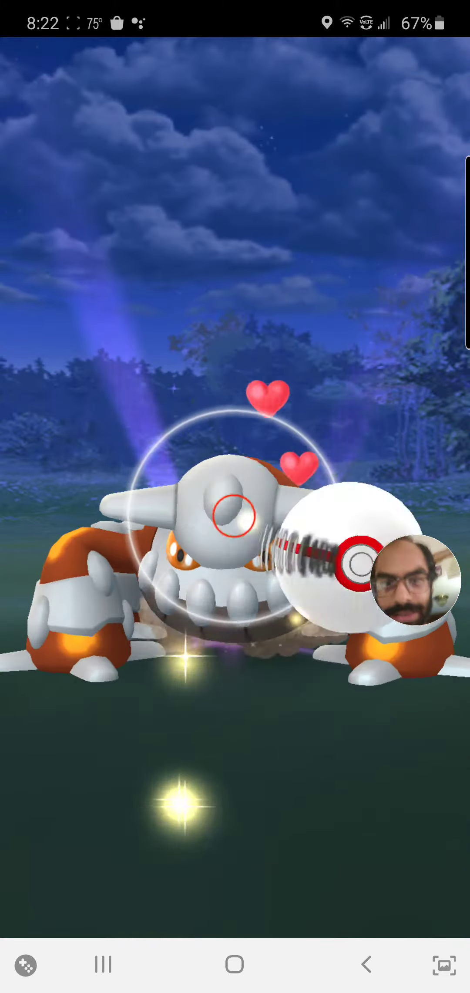
pyautogui.moveTo(235, 853); pyautogui.dragTo(235, 775)
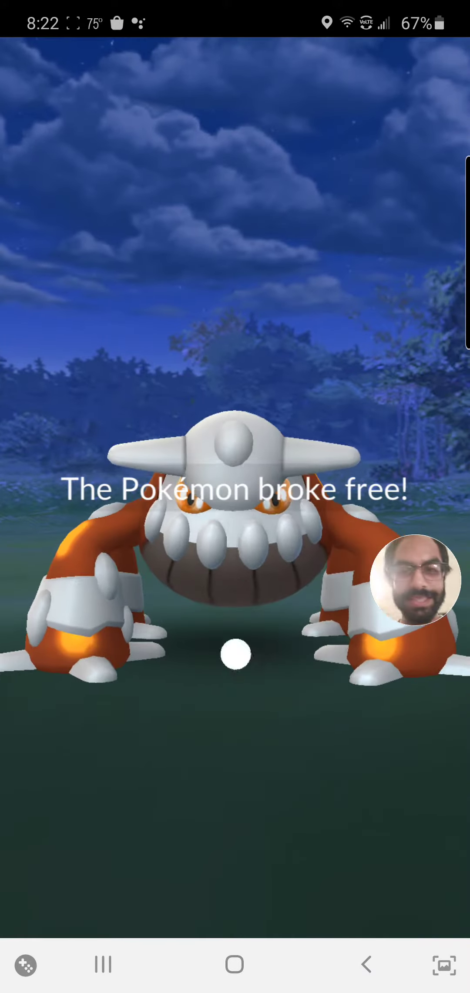
# Step: Use a Golden Razz Berry, then a Pinap Berry, throwing Premier Balls until Heatran is caught
pyautogui.click(60, 840)
pyautogui.click(224, 840)
pyautogui.moveTo(235, 853); pyautogui.dragTo(235, 544)
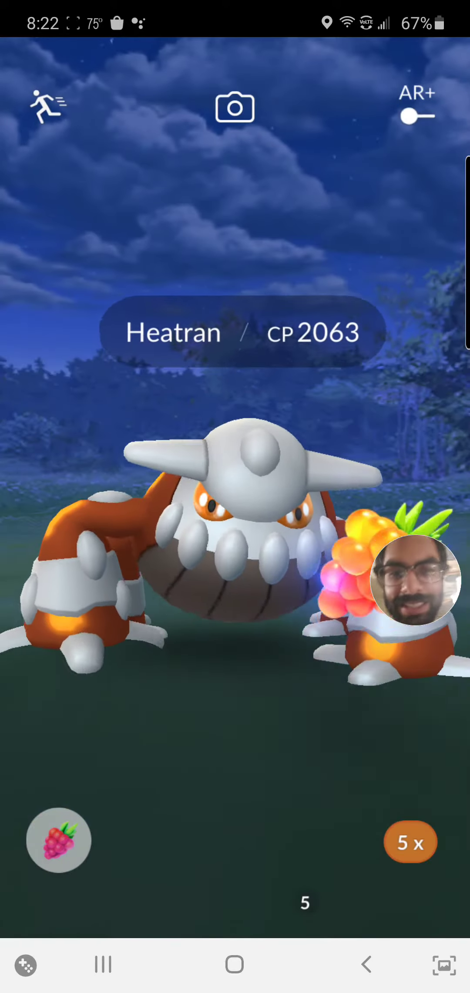
pyautogui.moveTo(236, 876)
pyautogui.mouseDown()
pyautogui.moveTo(407, 729)
pyautogui.moveTo(70, 310)
pyautogui.mouseUp()
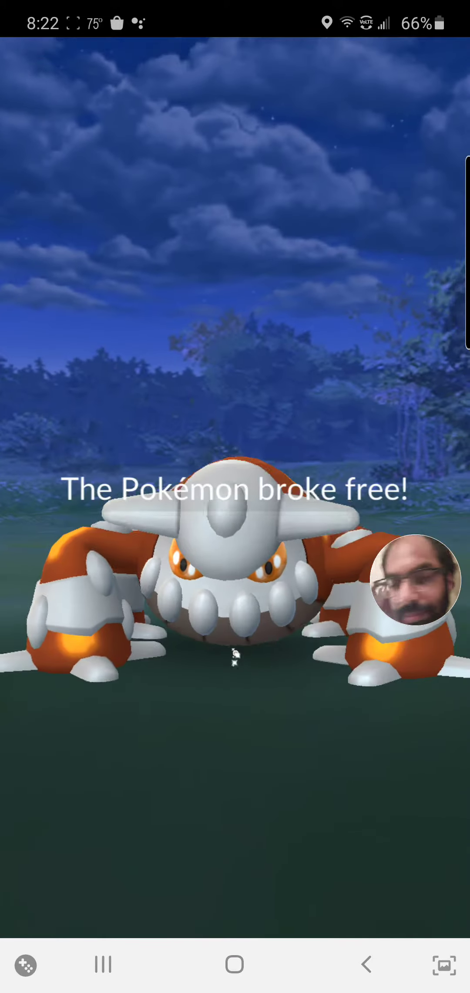
pyautogui.click(59, 842)
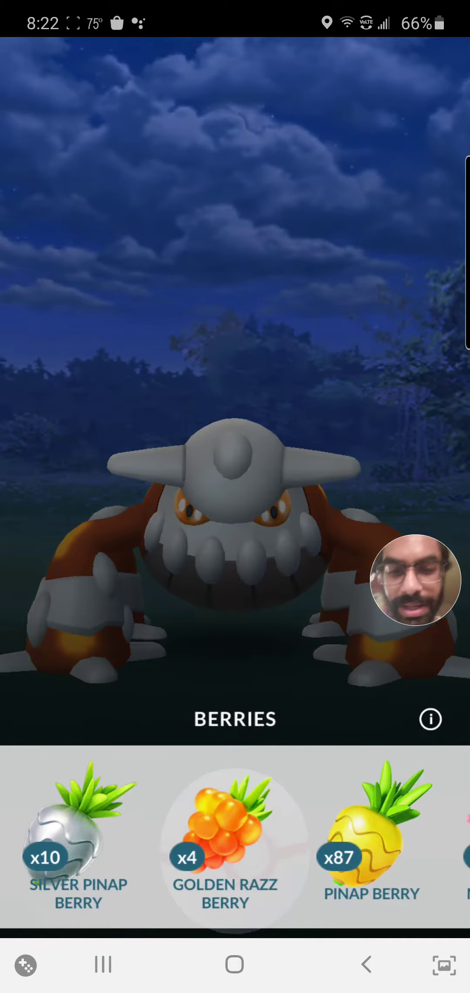
pyautogui.click(370, 853)
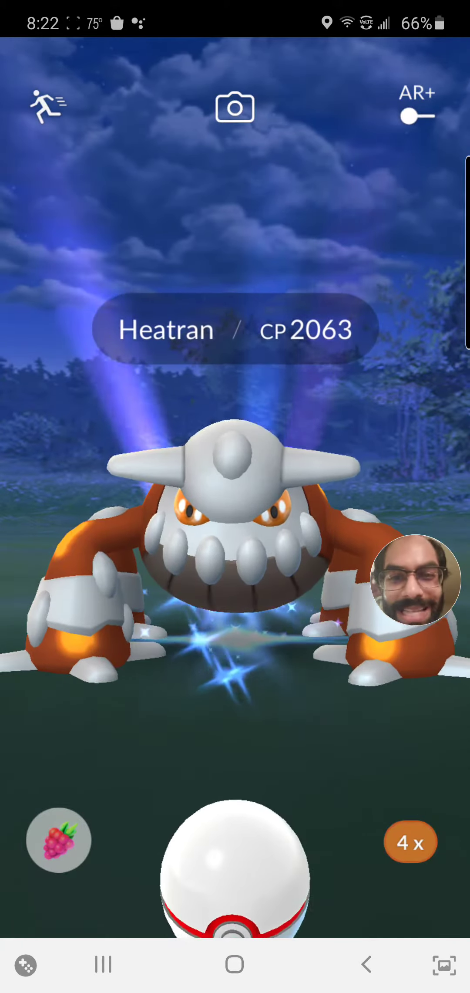
pyautogui.moveTo(236, 900); pyautogui.dragTo(295, 589)
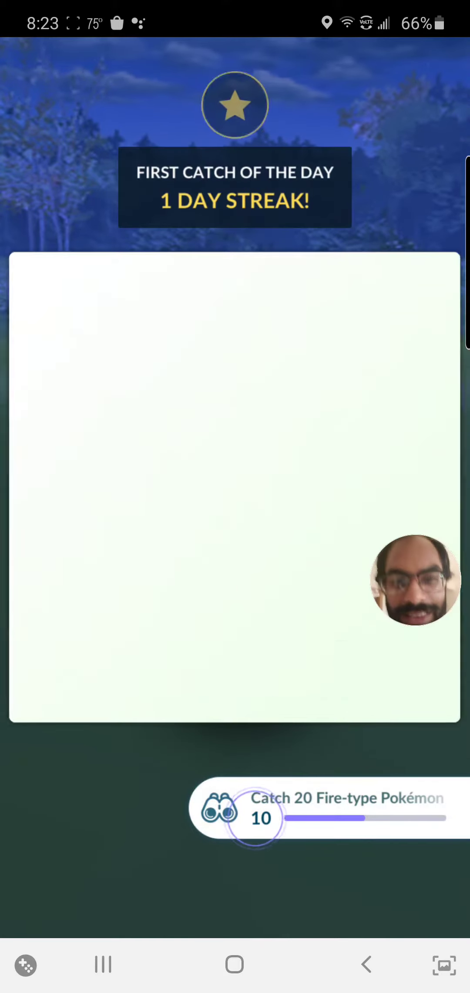
# Step: Appraise the caught Heatran's stats, showing a 2/3-star rating, and return to the map
pyautogui.click(236, 666)
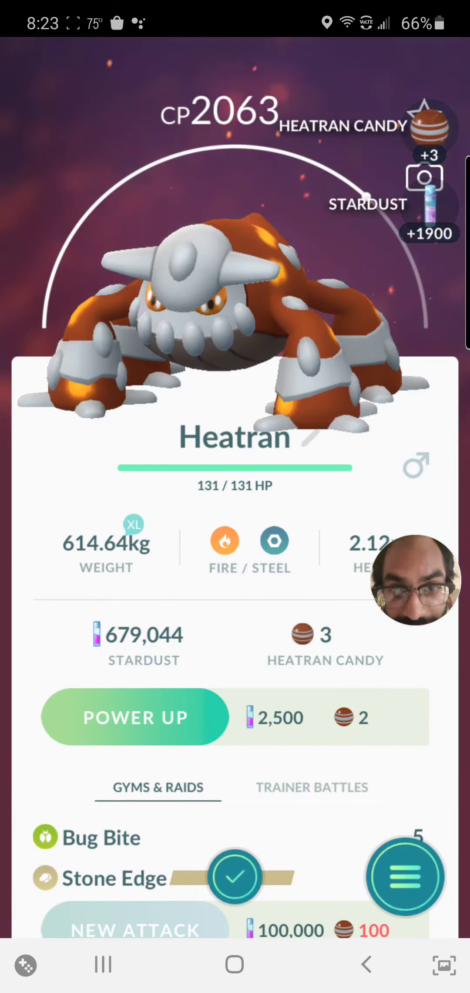
pyautogui.click(405, 876)
pyautogui.click(318, 718)
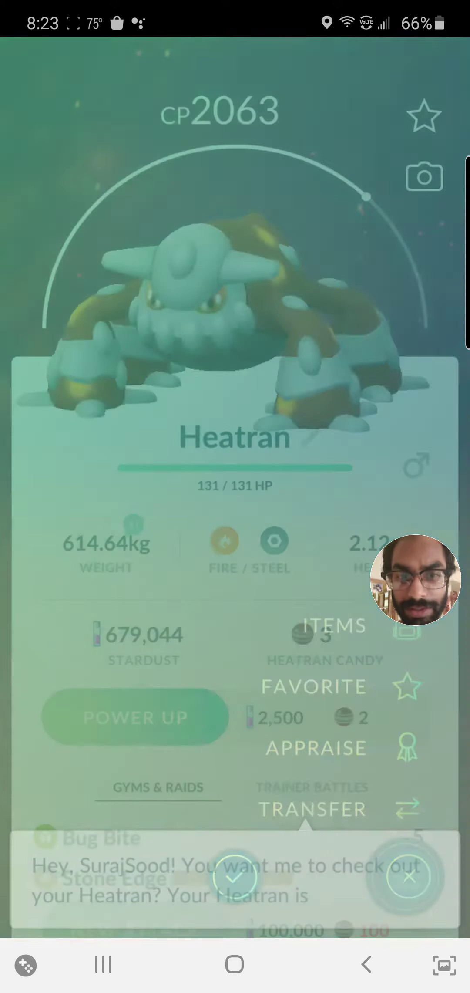
pyautogui.click(423, 117)
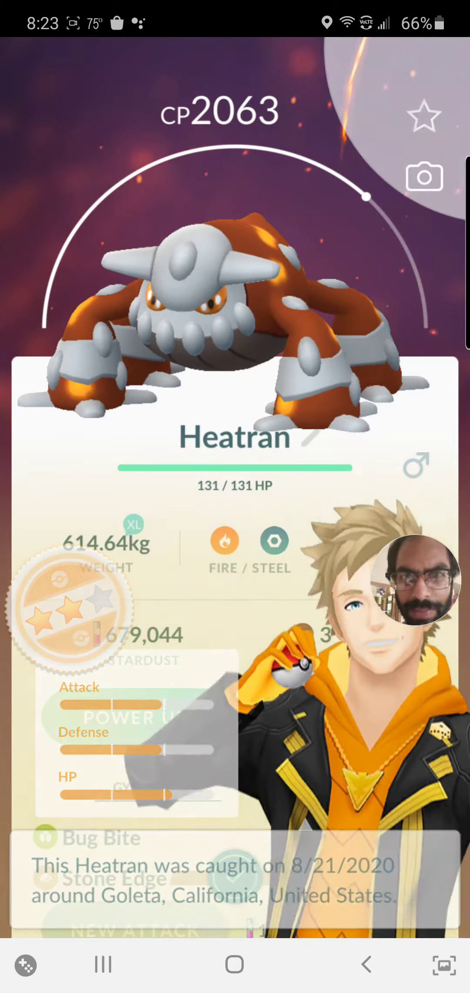
pyautogui.click(423, 117)
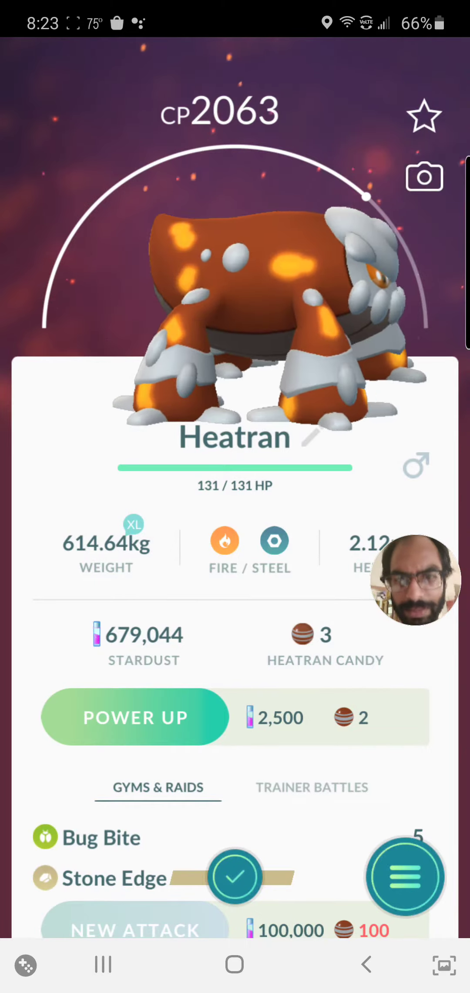
pyautogui.scroll(-3, 233, 621)
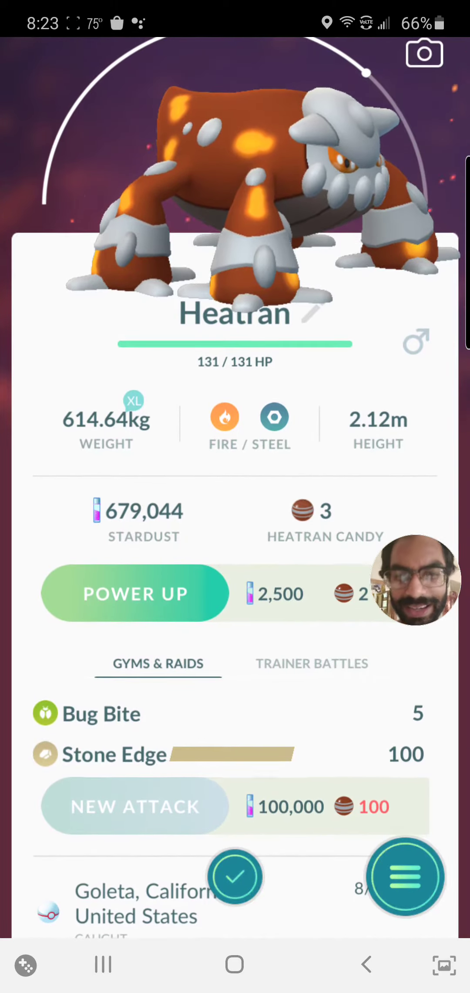
pyautogui.scroll(-2, 233, 544)
pyautogui.scroll(5, 232, 543)
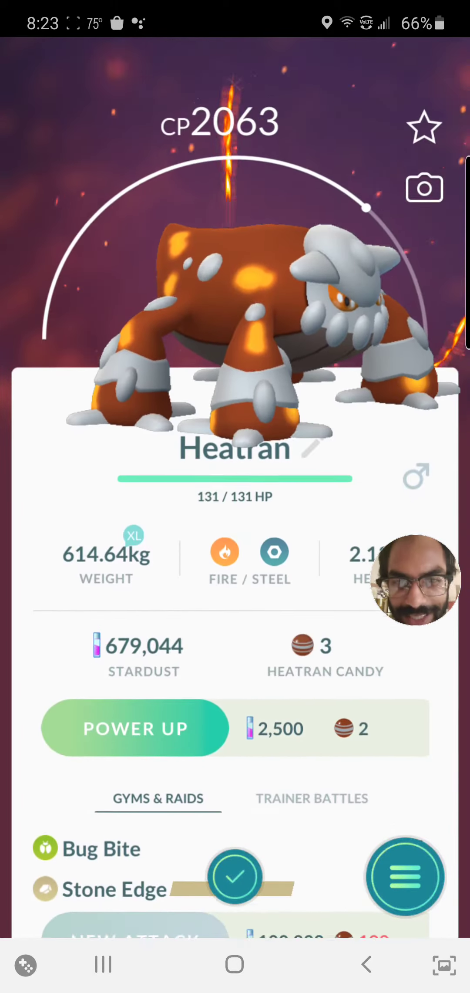
pyautogui.press('Escape')
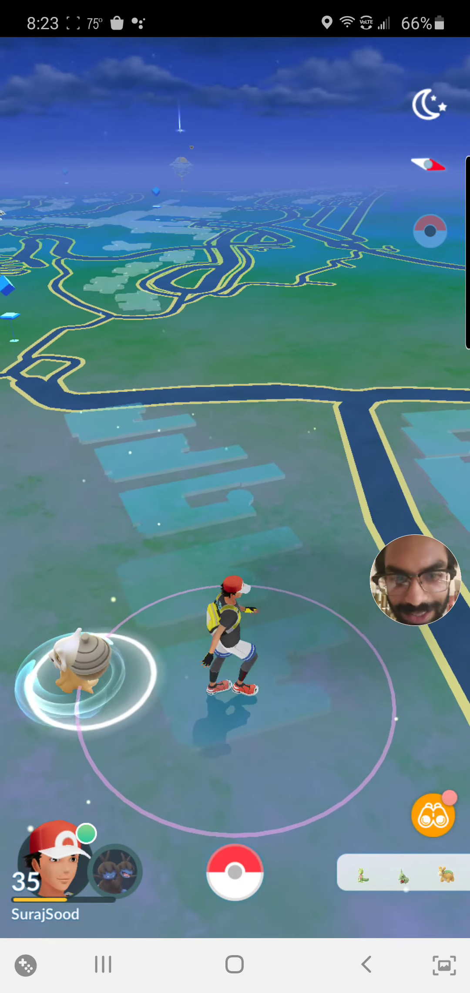
# Step: Claim the 500 XP 'Power up Pokémon 3 times' research reward, then check the Nearby panel
pyautogui.click(433, 815)
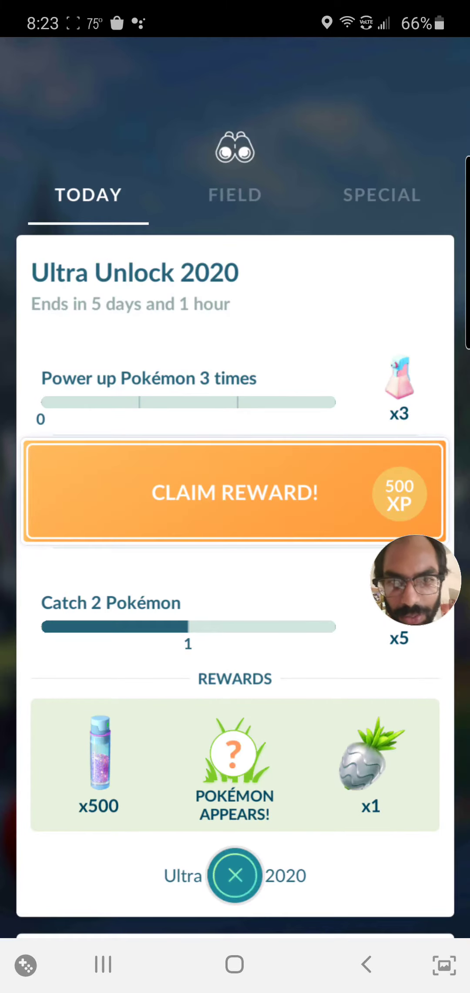
pyautogui.click(234, 492)
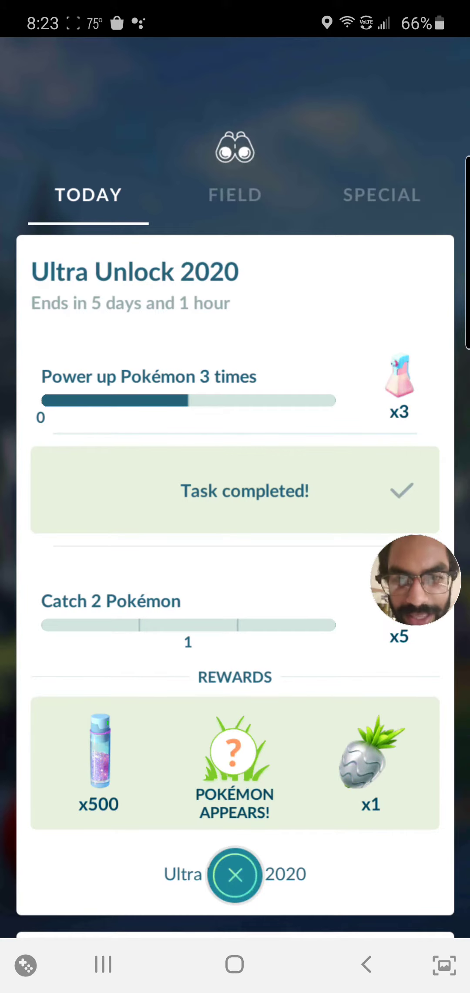
pyautogui.click(235, 874)
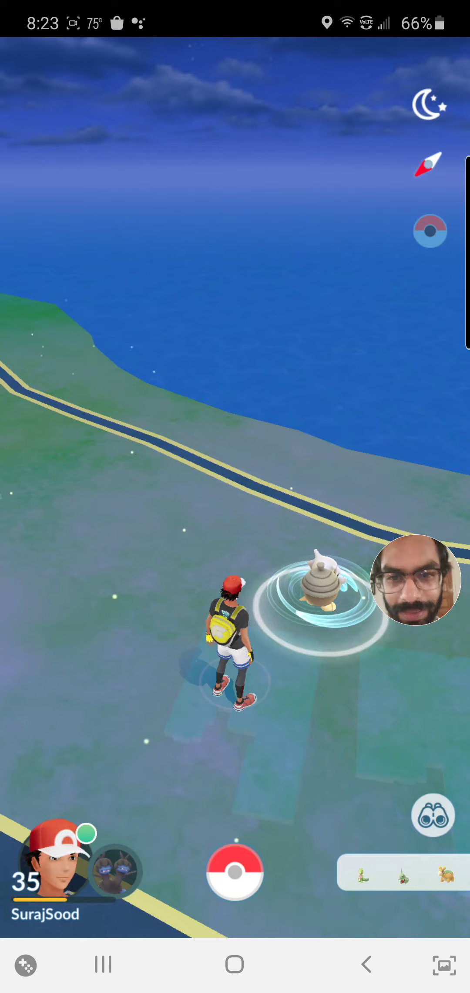
pyautogui.click(403, 874)
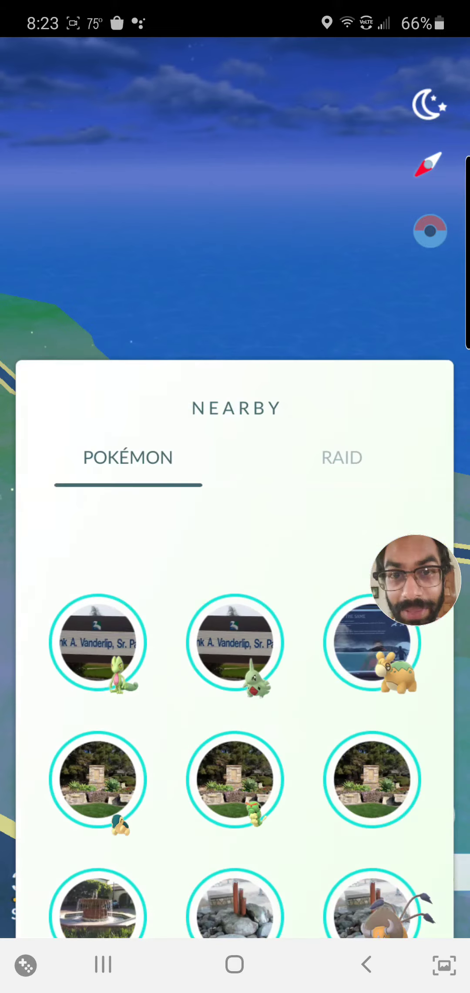
pyautogui.click(235, 872)
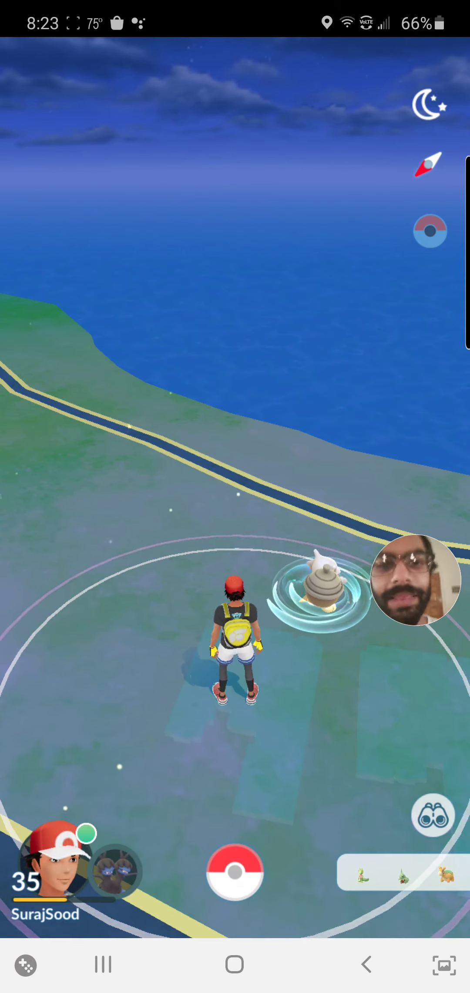